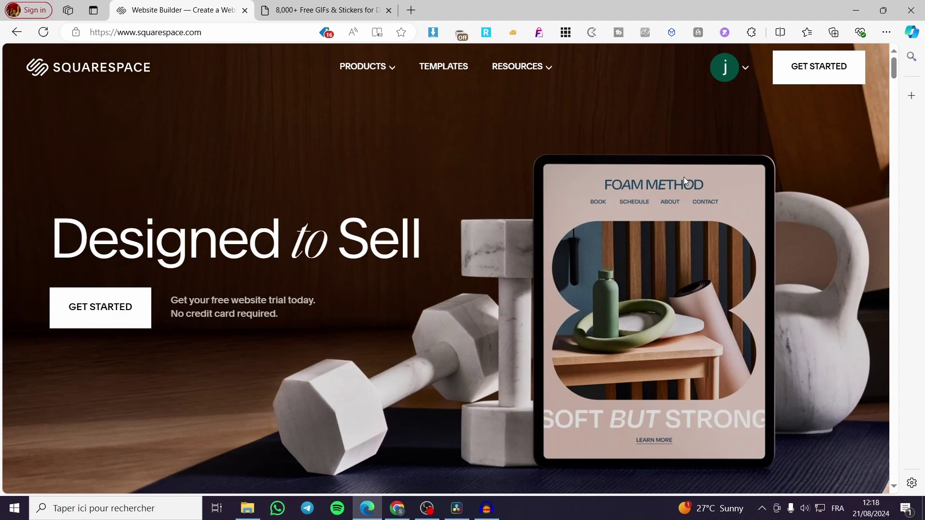
# Open the Jackservices website from the Account Dashboard into the Squarespace editor.
pyautogui.click(747, 70)
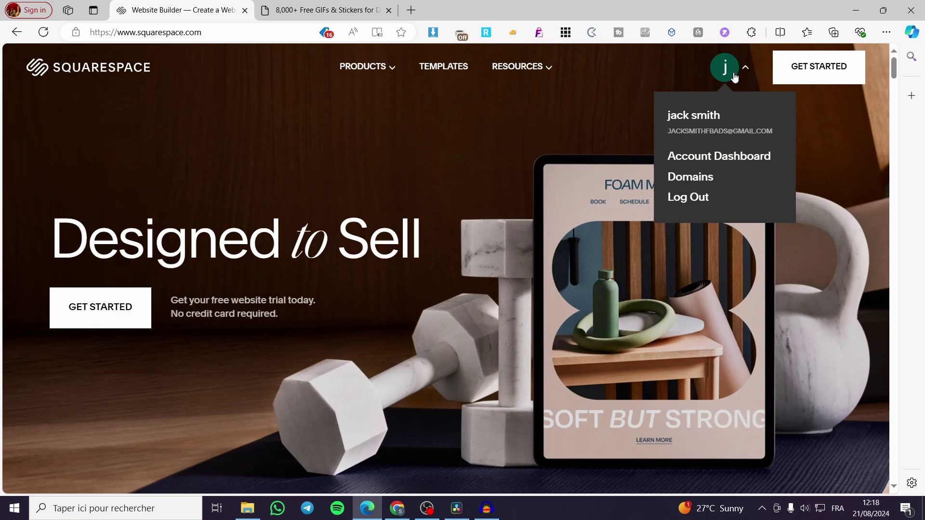
pyautogui.click(726, 161)
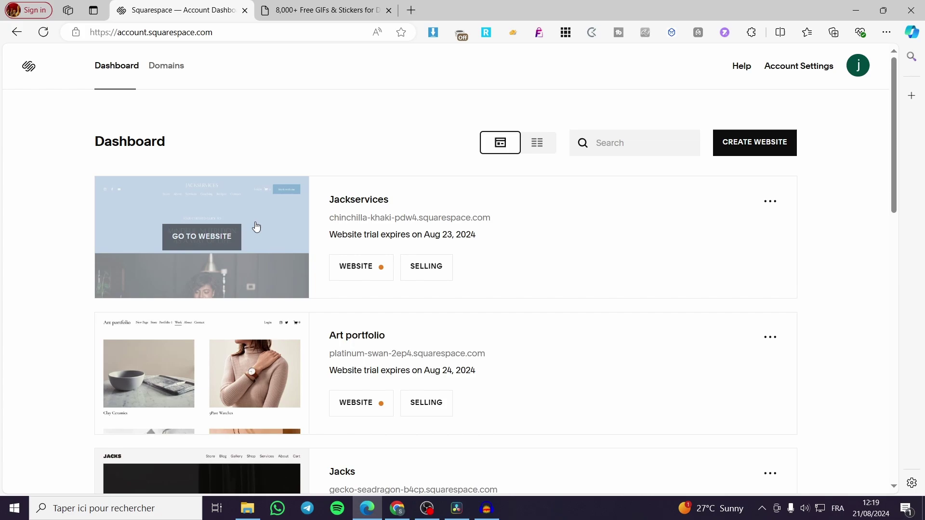
pyautogui.click(371, 263)
pyautogui.click(364, 266)
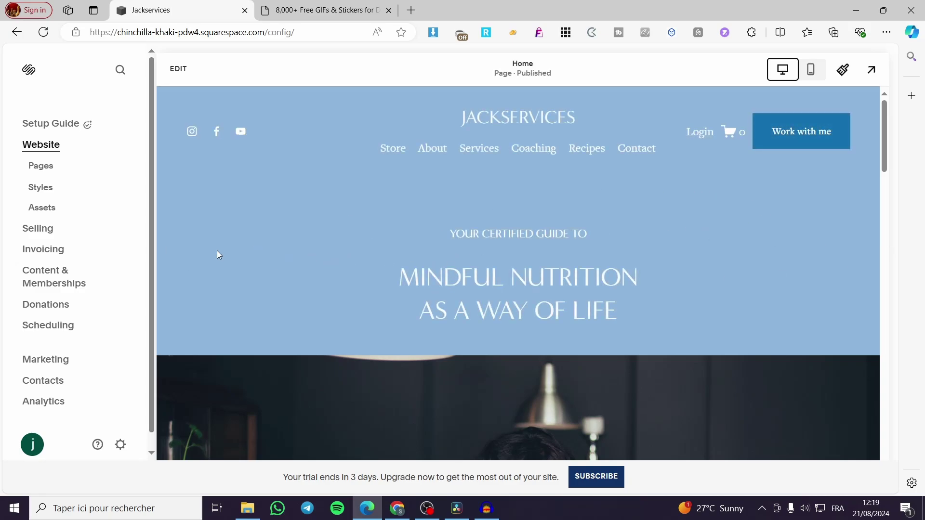
# Download Pixabay's Flying Bird Feather GIF at 1044×1000 size as flying-7288 (1).gif.
pyautogui.click(287, 11)
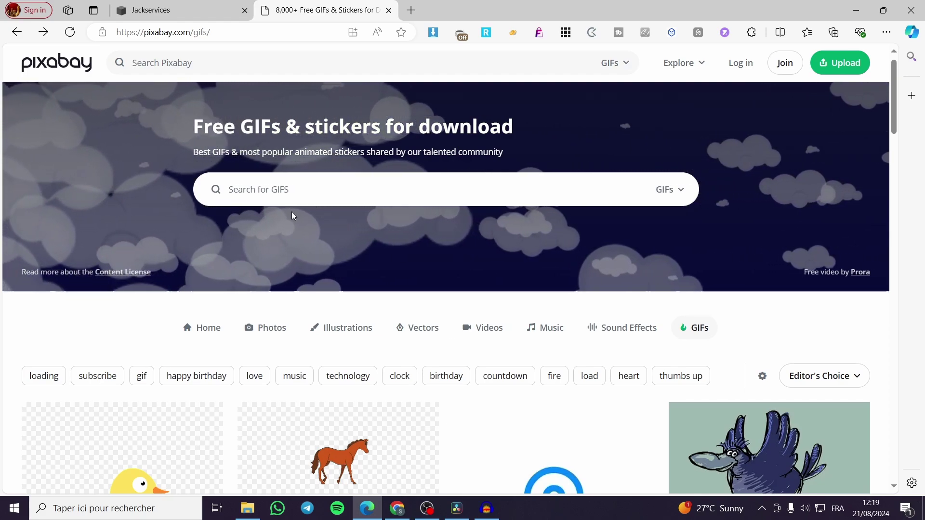
pyautogui.scroll(-5, 880, 402)
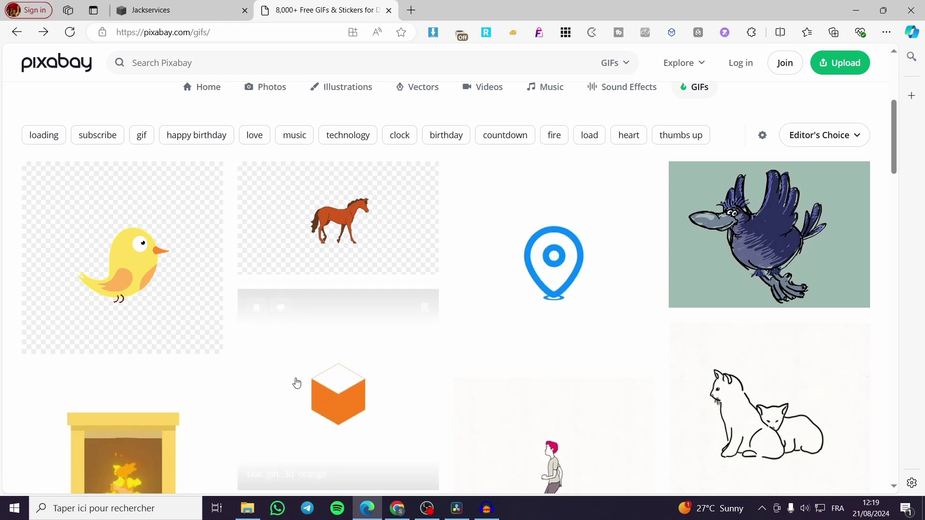
pyautogui.click(123, 278)
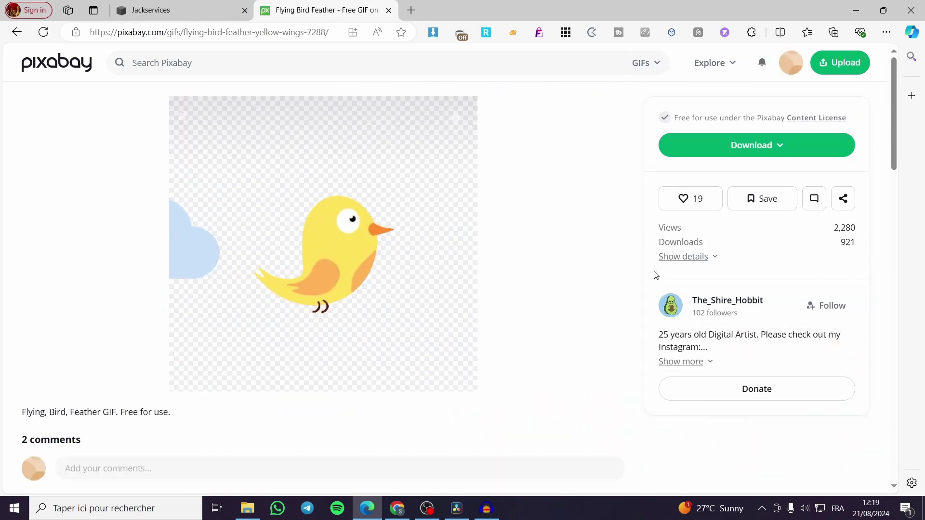
pyautogui.click(779, 151)
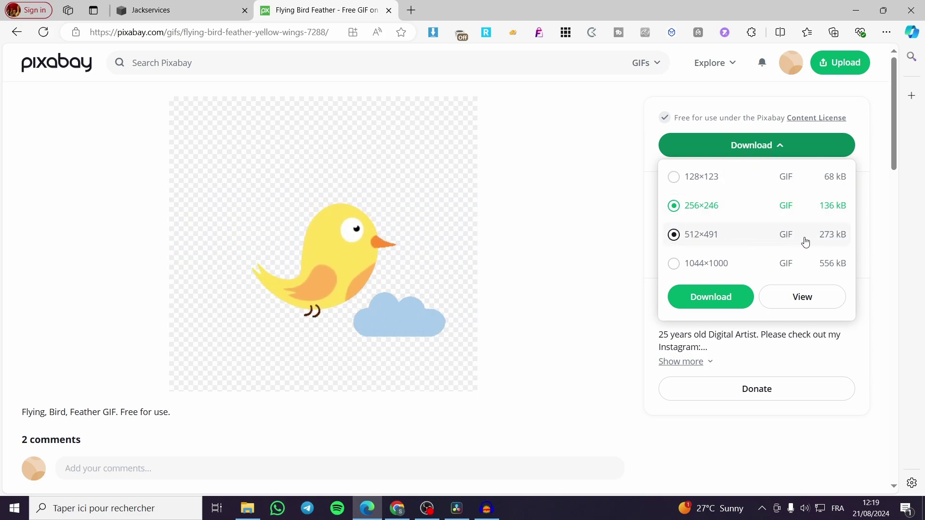
pyautogui.click(711, 240)
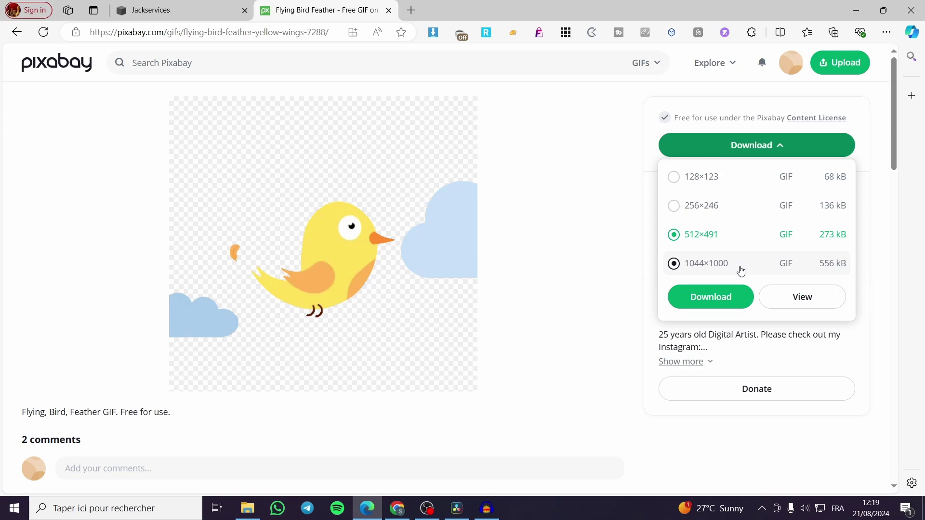
pyautogui.click(681, 267)
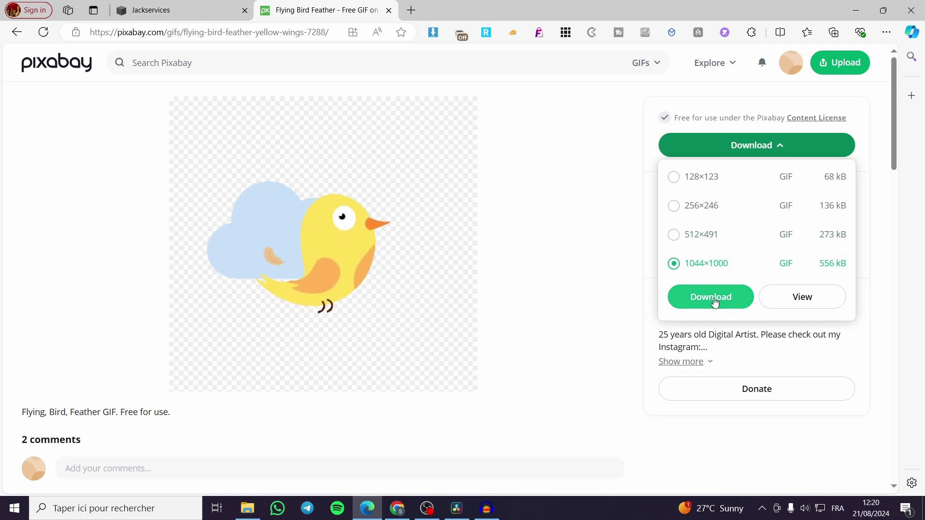
pyautogui.click(713, 298)
pyautogui.click(614, 218)
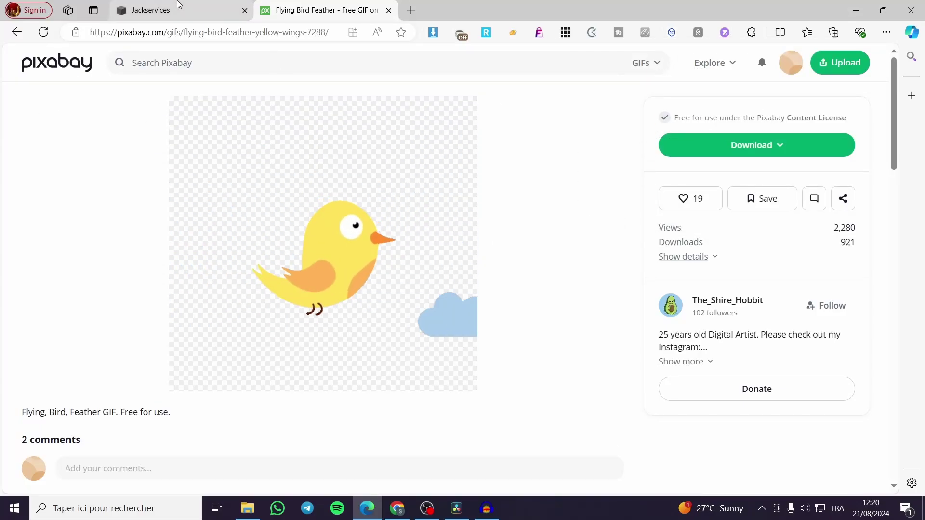
# Start editing the Jackservices Home page and bring the hero photo section into view.
pyautogui.click(174, 10)
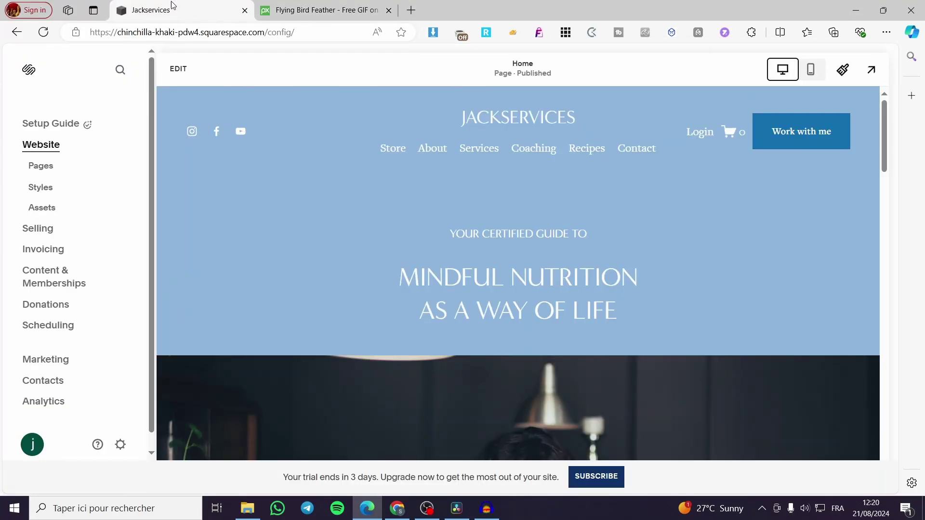
pyautogui.click(177, 69)
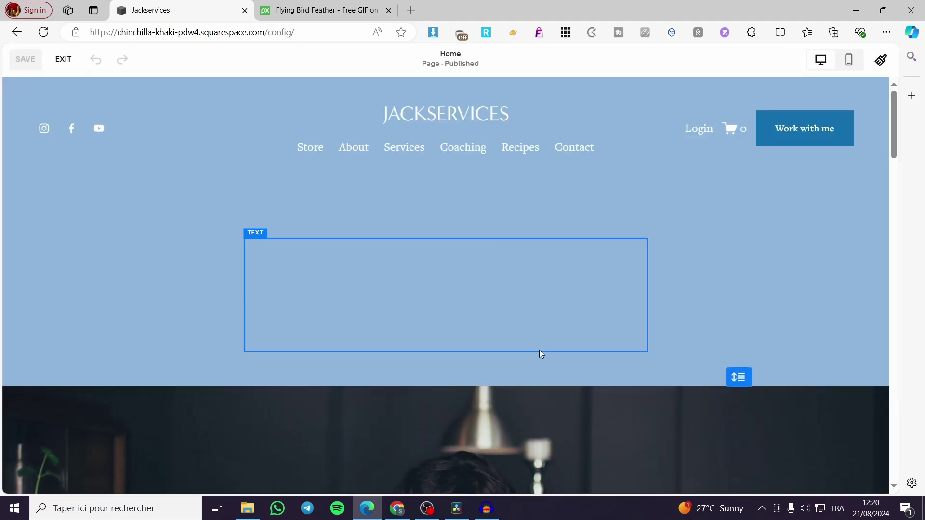
pyautogui.scroll(-3, 534, 353)
pyautogui.scroll(-2, 182, 323)
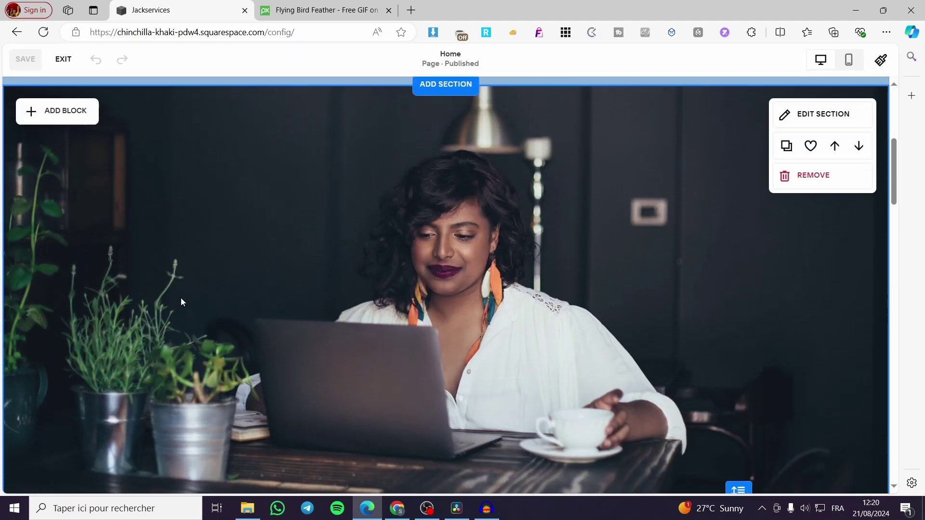
pyautogui.scroll(-5, 636, 289)
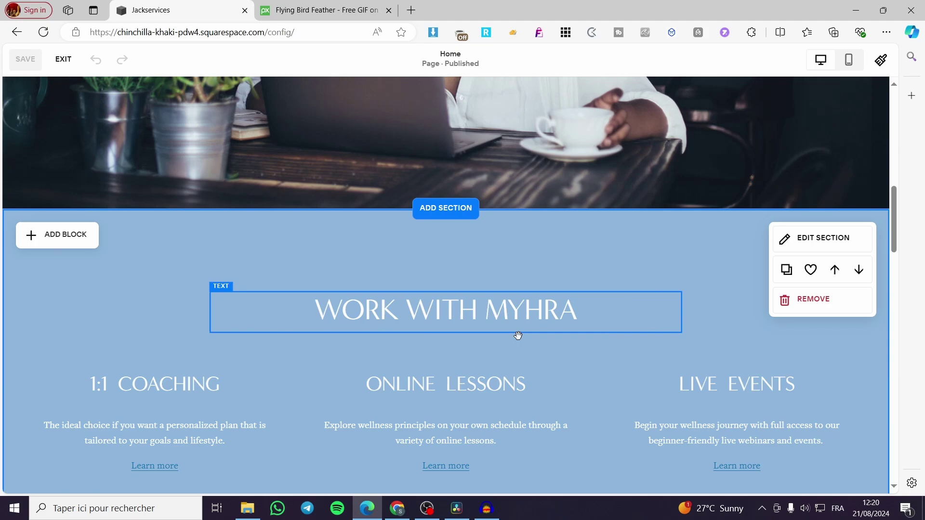
pyautogui.scroll(6, 518, 335)
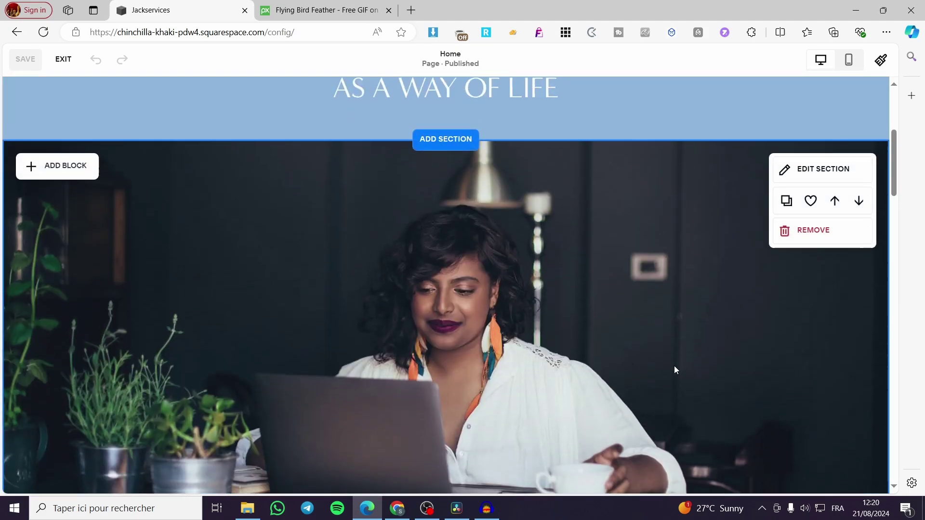
pyautogui.scroll(-2, 674, 370)
pyautogui.scroll(1, 550, 354)
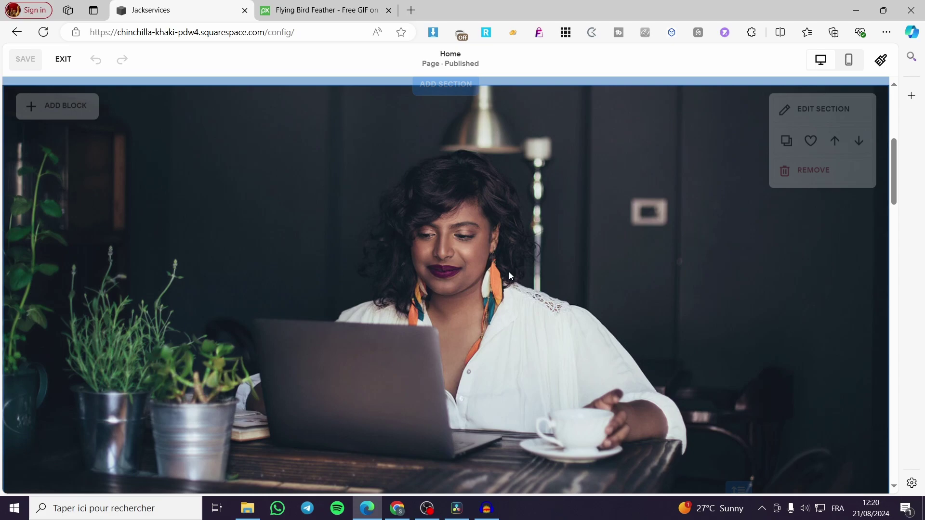
pyautogui.scroll(5, 360, 379)
pyautogui.scroll(-5, 296, 363)
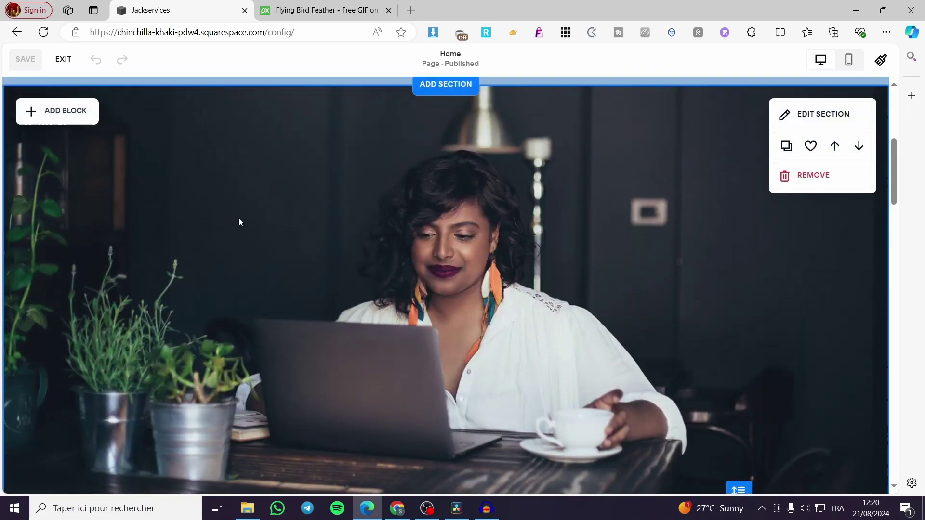
# Add an image block and upload the flying-7288 bird GIF into it.
pyautogui.click(72, 120)
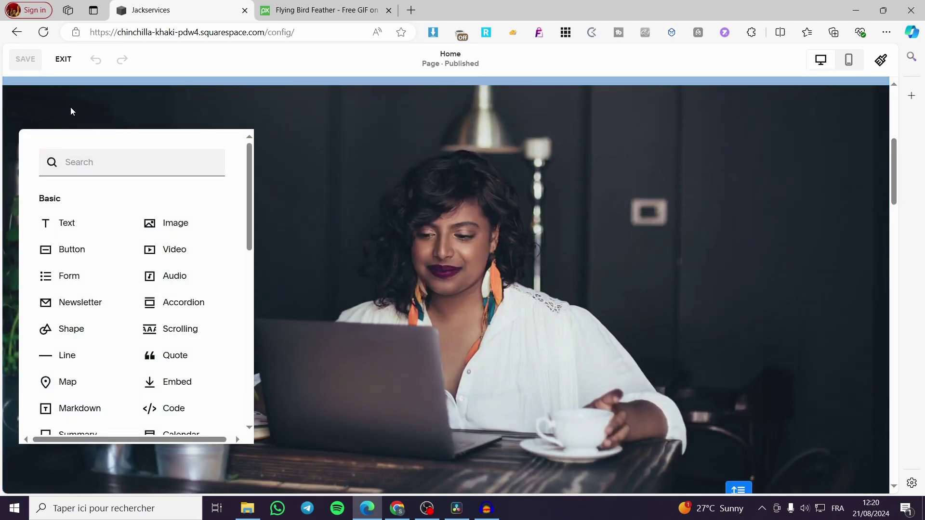
pyautogui.click(155, 224)
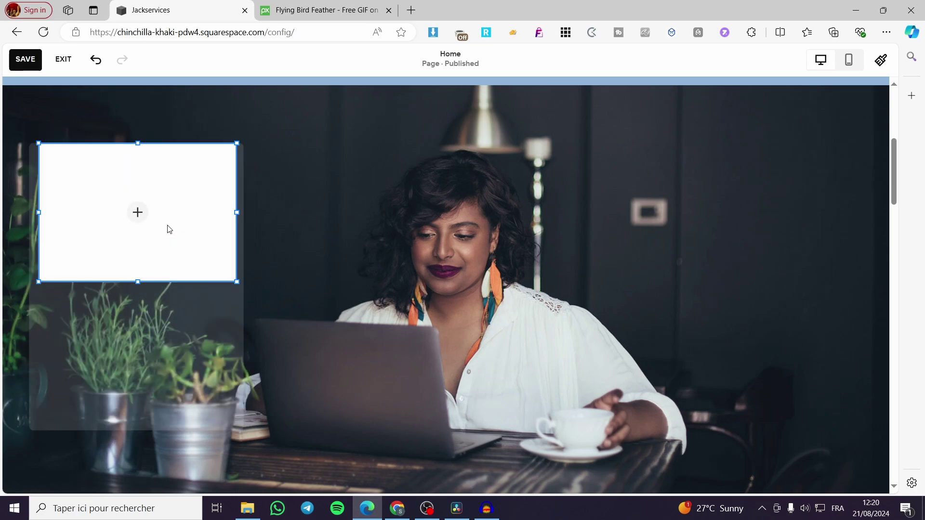
pyautogui.click(137, 213)
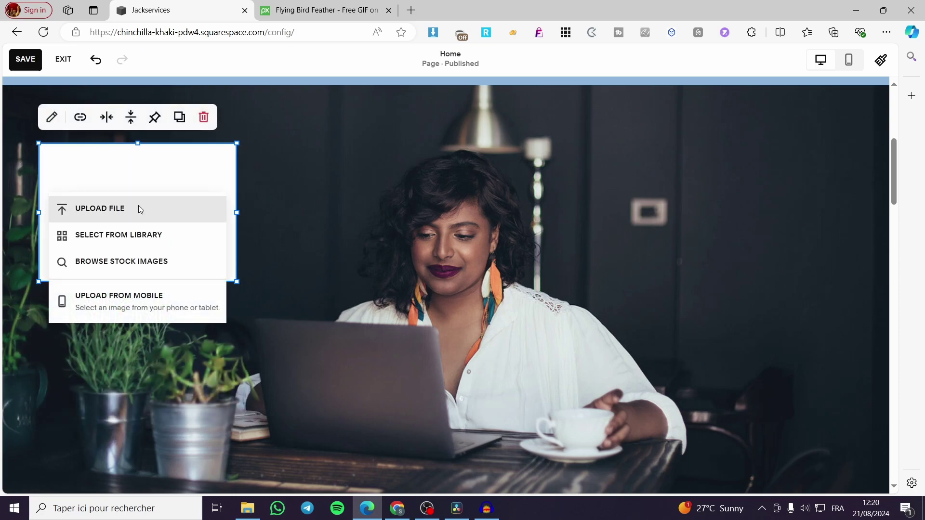
pyautogui.click(96, 208)
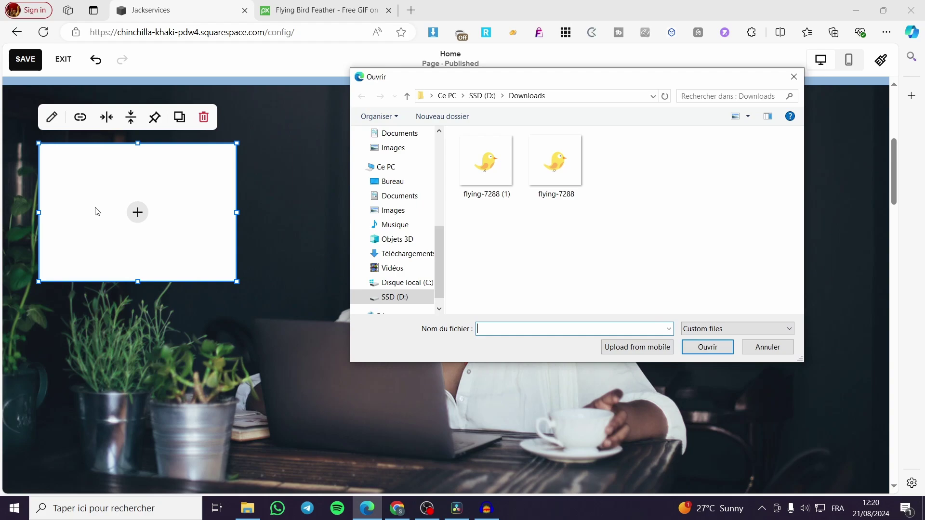
pyautogui.doubleClick(555, 161)
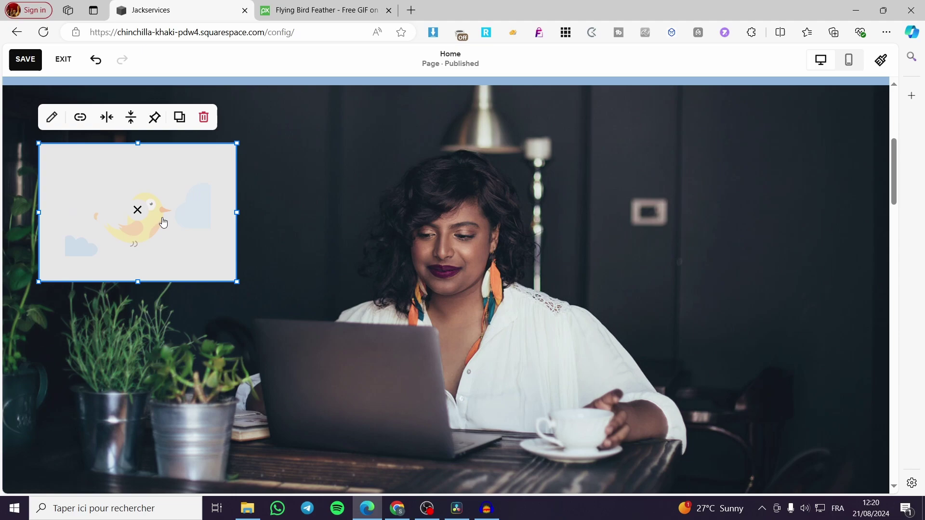
# Drag the bird GIF block from the top-left to the hero photo's lower-right corner.
pyautogui.click(318, 298)
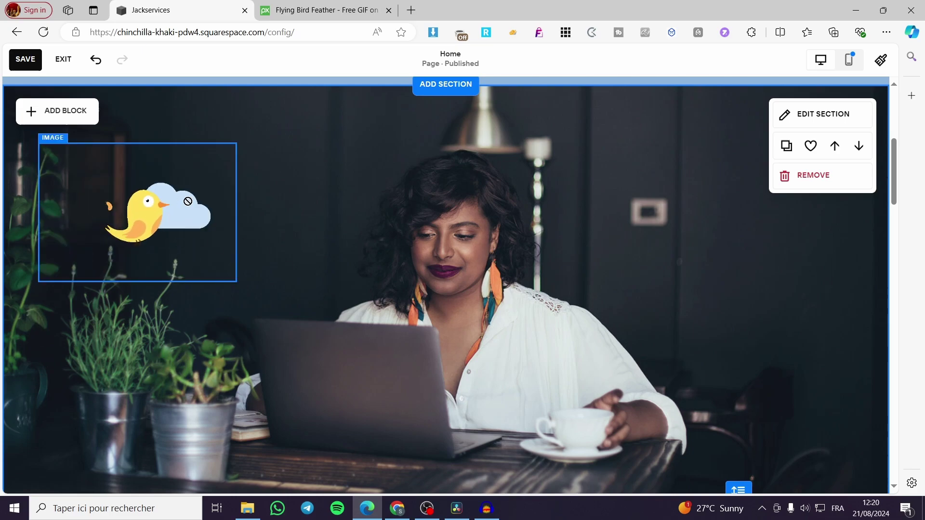
pyautogui.moveTo(178, 202); pyautogui.dragTo(772, 376)
pyautogui.scroll(-4, 772, 376)
pyautogui.moveTo(750, 267); pyautogui.dragTo(776, 289)
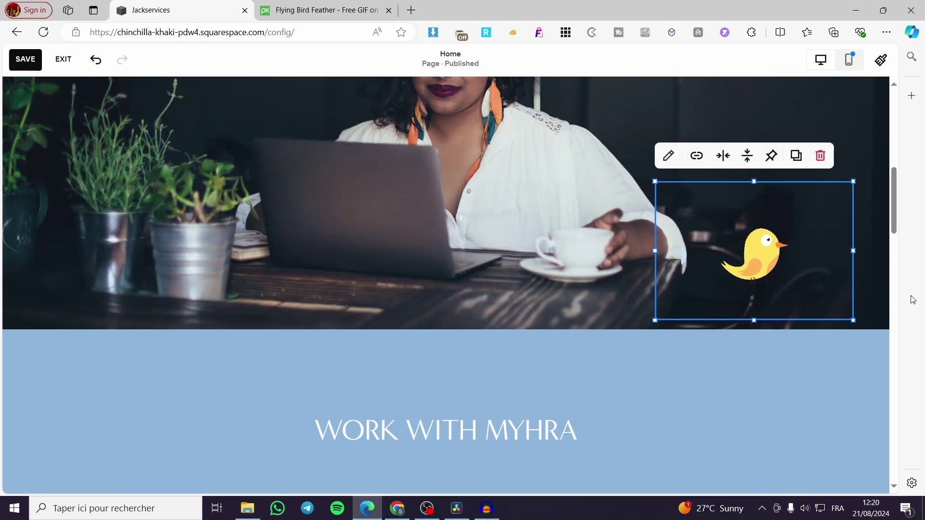
pyautogui.scroll(1, 440, 365)
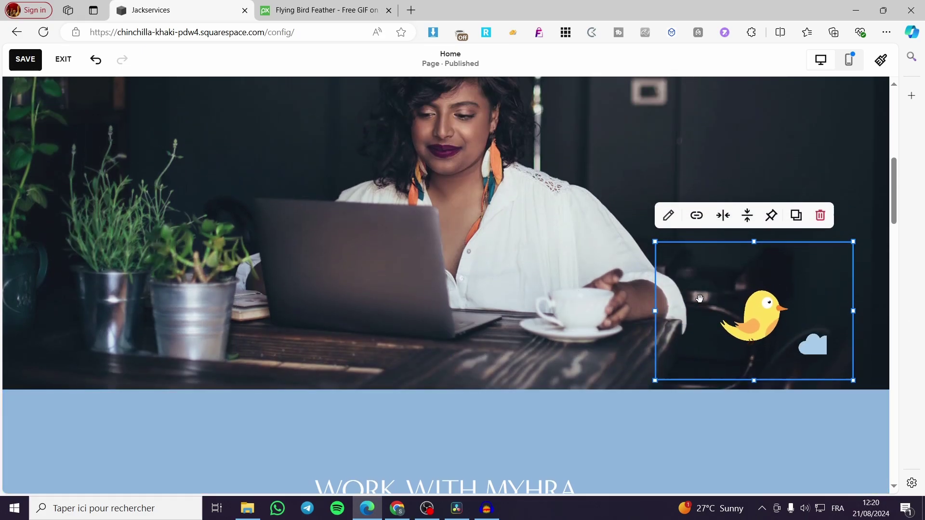
pyautogui.scroll(2, 729, 350)
pyautogui.scroll(-3, 883, 341)
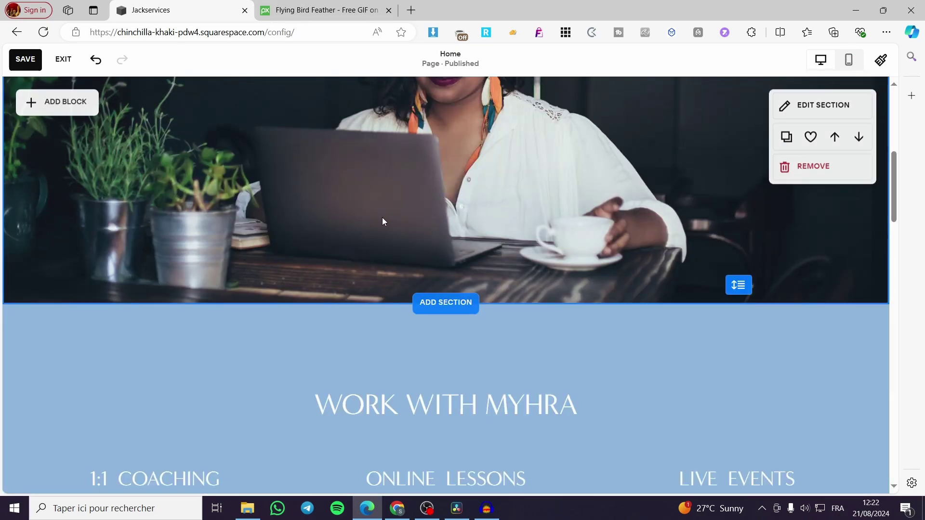
pyautogui.scroll(6, 421, 272)
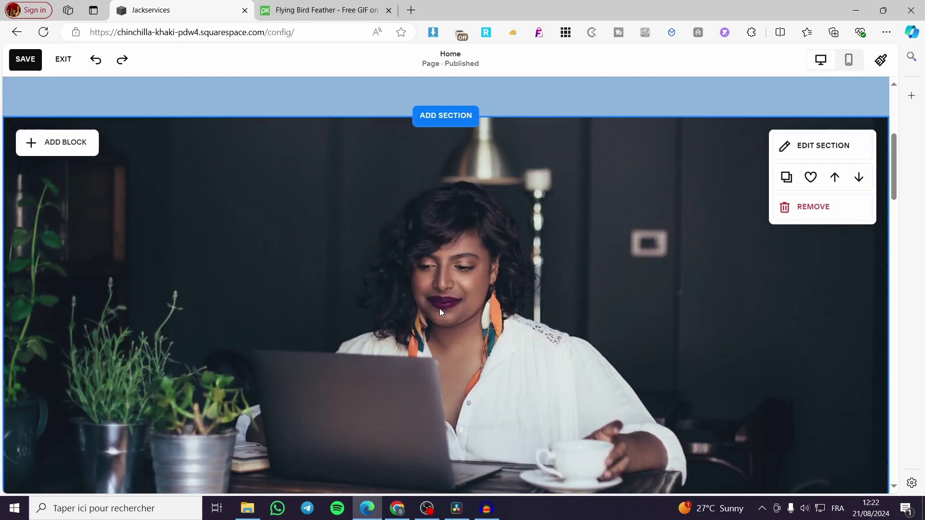
pyautogui.scroll(2, 660, 352)
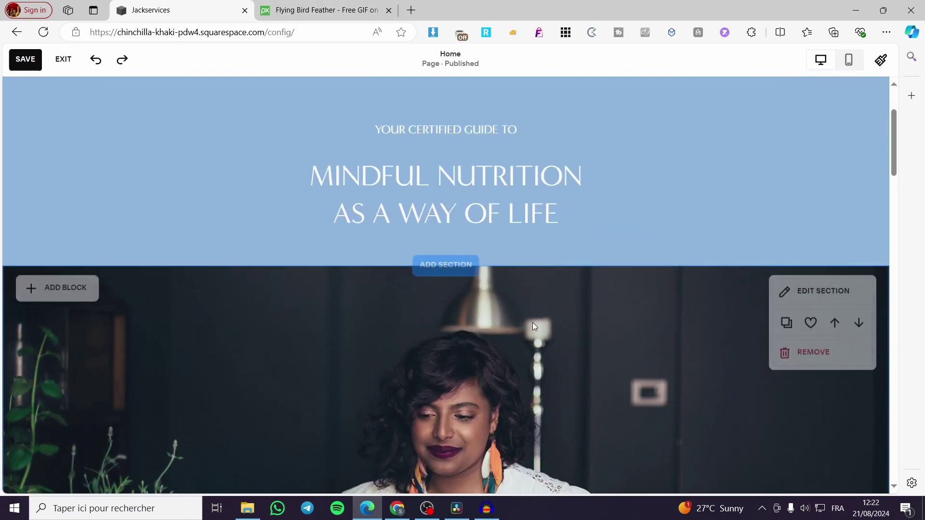
# Download Pixabay's Cat Line Animal GIF at 512×512 as cat-5873_512.gif.
pyautogui.scroll(-2, 533, 323)
pyautogui.click(318, 6)
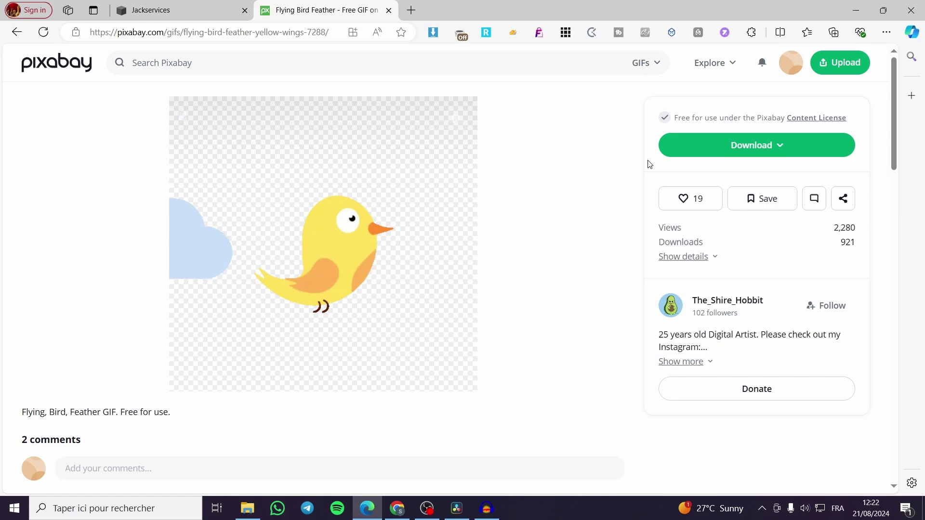
pyautogui.hotkey('alt', 'Left')
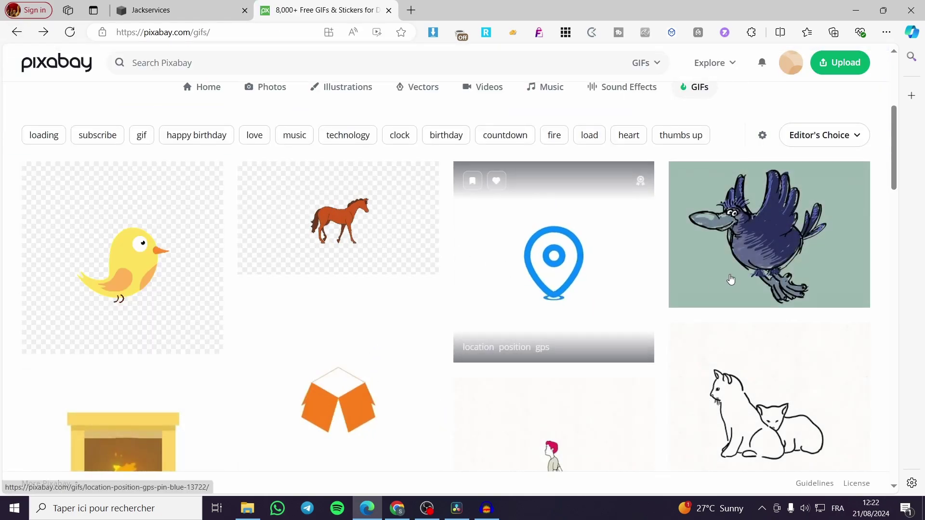
pyautogui.scroll(-2, 766, 263)
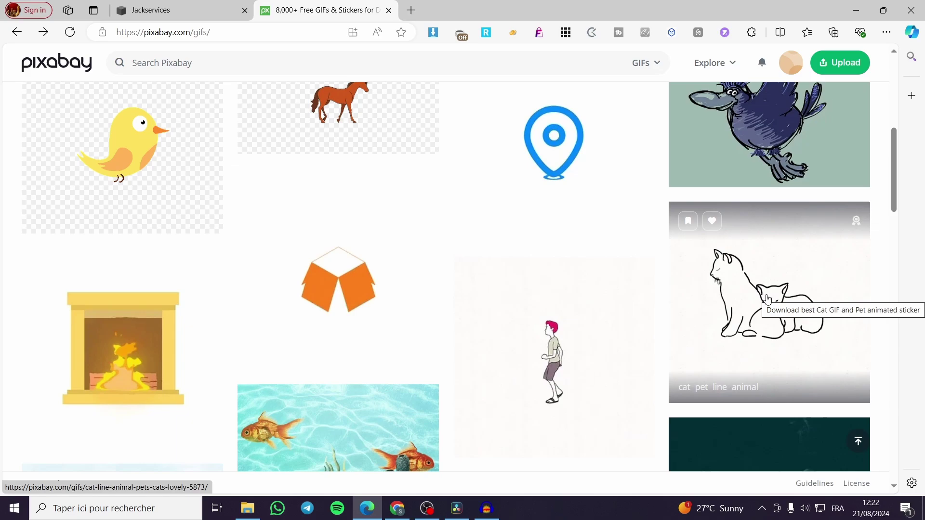
pyautogui.click(673, 287)
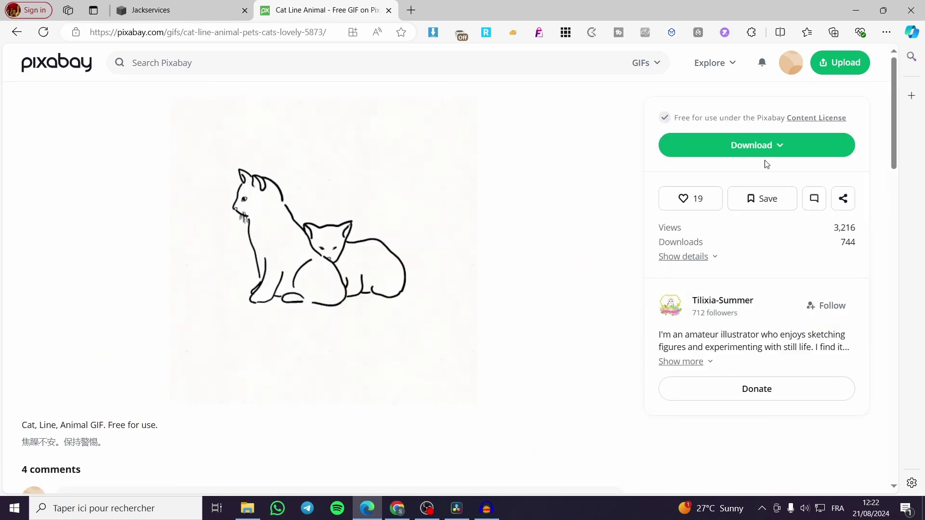
pyautogui.click(771, 146)
pyautogui.click(674, 234)
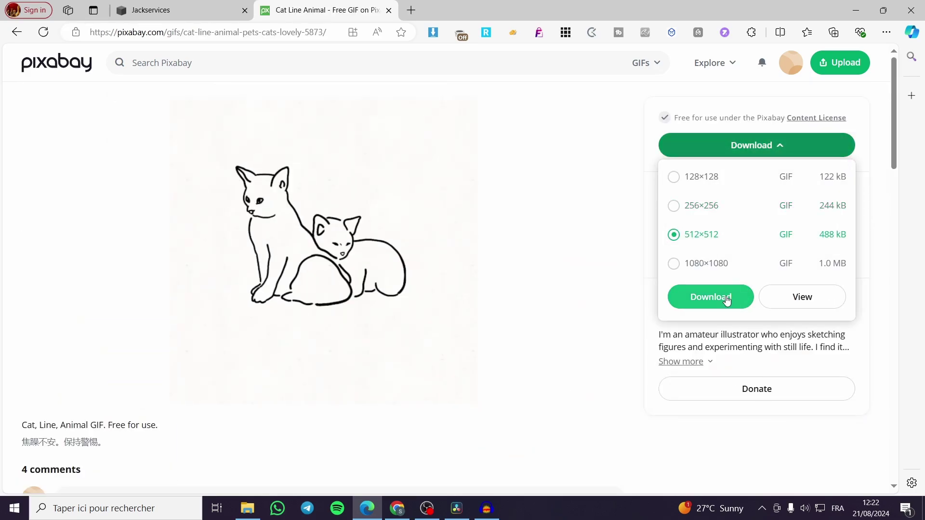
pyautogui.click(726, 298)
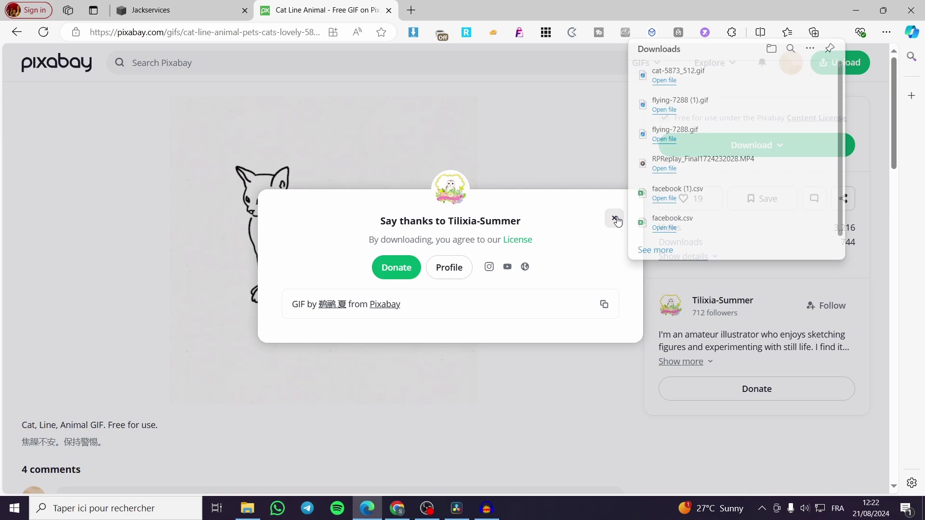
pyautogui.click(616, 220)
# Add a new image block in the editor and upload cat-5873_512.gif into it.
pyautogui.click(198, 10)
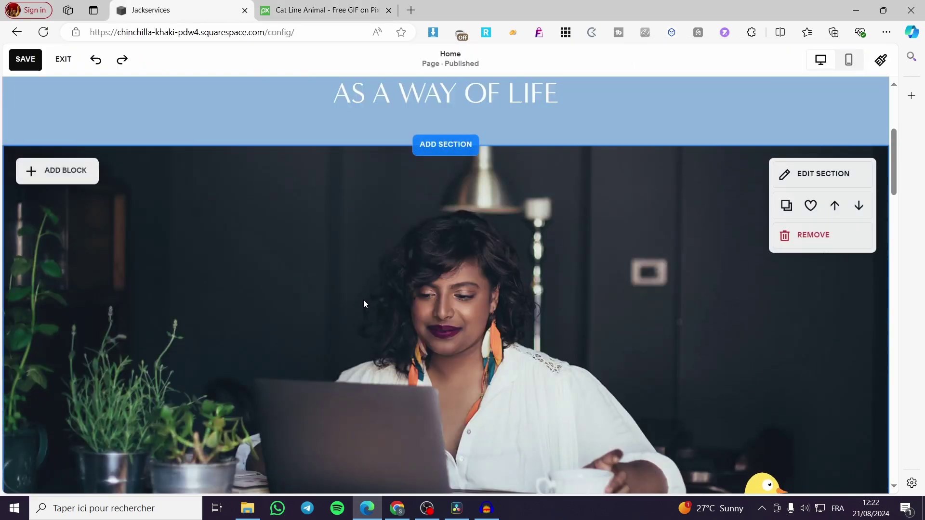
pyautogui.click(55, 174)
pyautogui.click(161, 248)
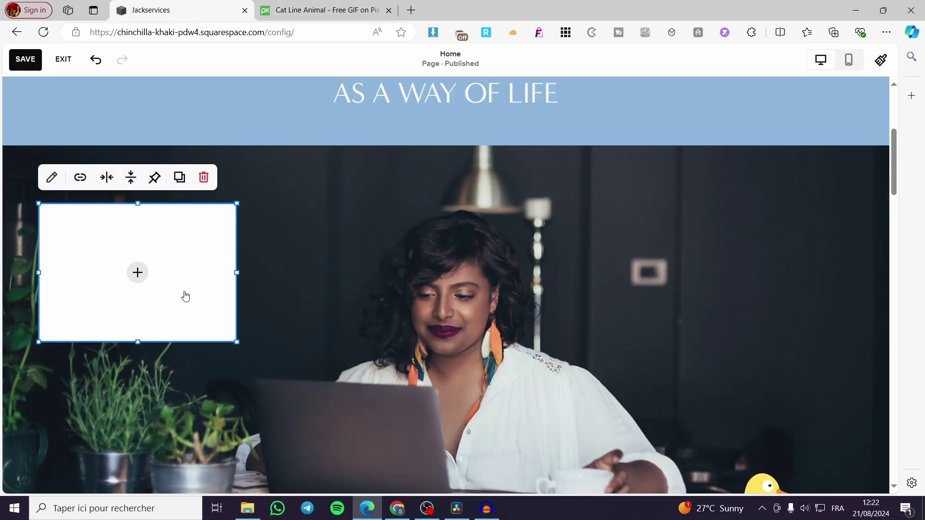
pyautogui.click(186, 297)
pyautogui.click(99, 269)
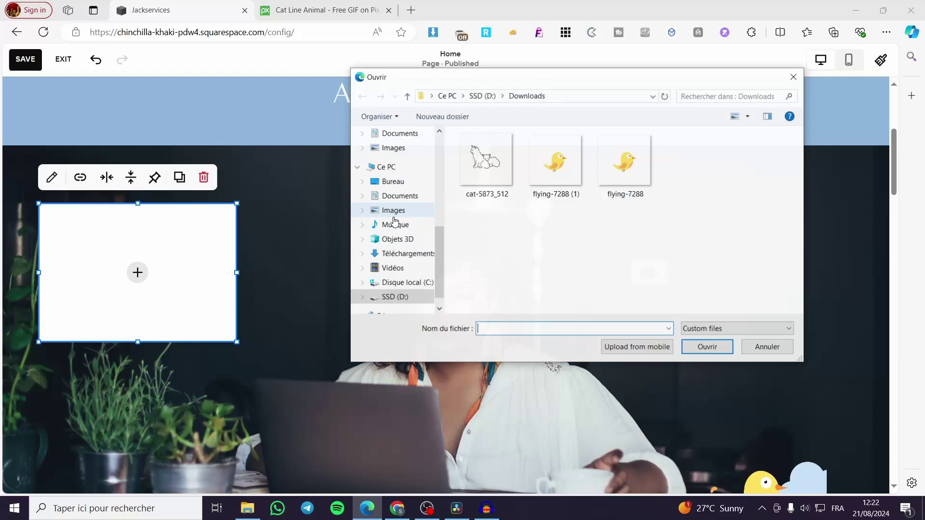
pyautogui.doubleClick(486, 160)
# Move the cat GIF block to the hero photo's lower-left edge, opposite the bird.
pyautogui.scroll(-3, 346, 295)
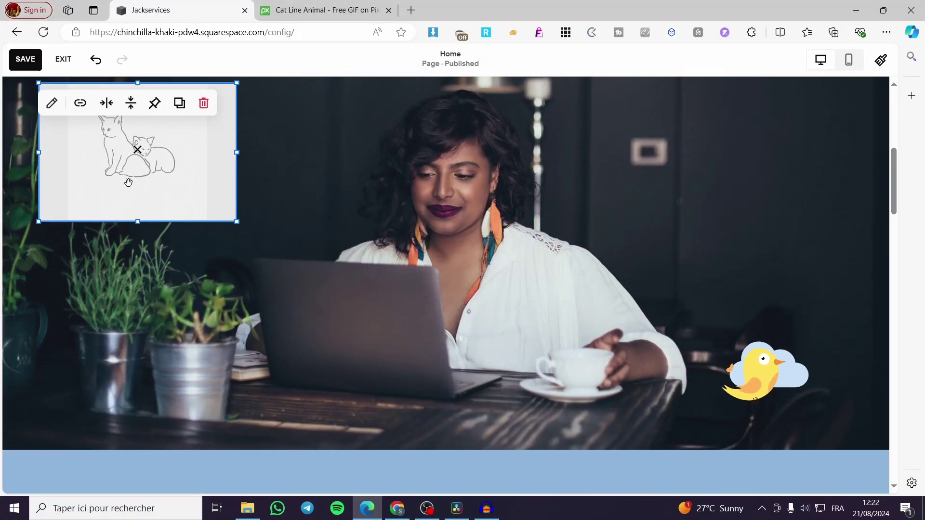
pyautogui.moveTo(128, 182); pyautogui.dragTo(124, 411)
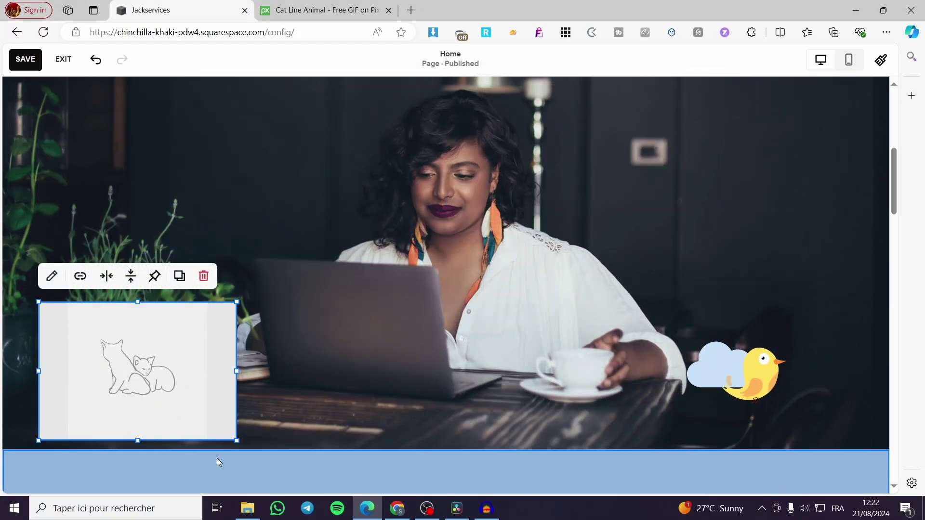
pyautogui.click(285, 405)
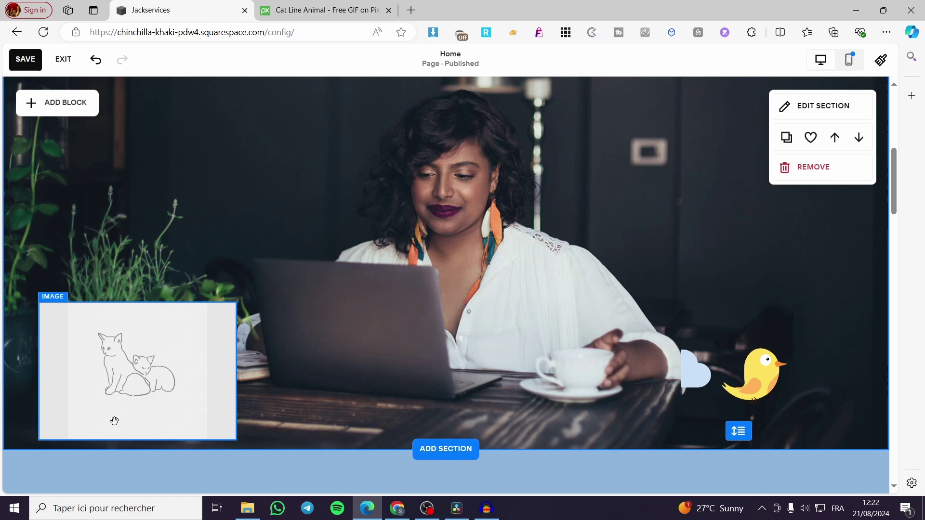
pyautogui.moveTo(171, 398); pyautogui.dragTo(99, 380)
pyautogui.scroll(-4, 183, 378)
pyautogui.scroll(-5, 428, 385)
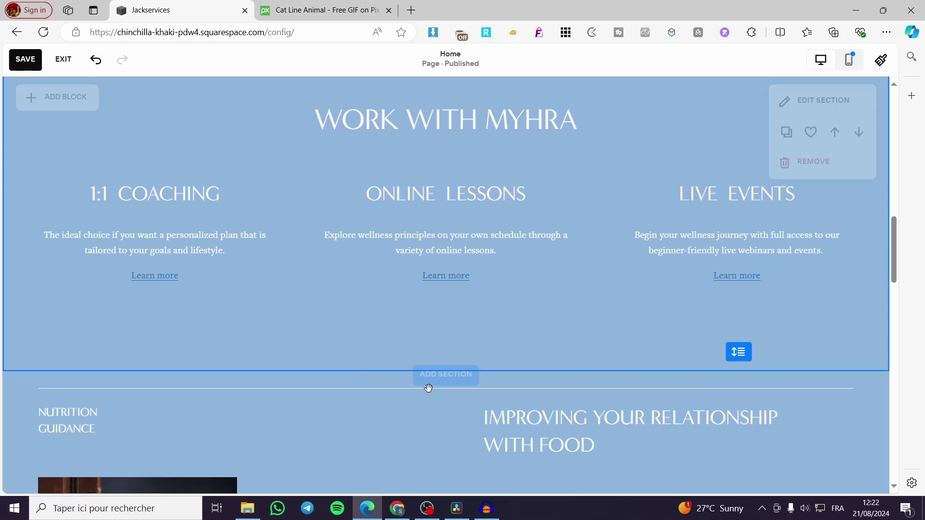
pyautogui.scroll(-1, 428, 388)
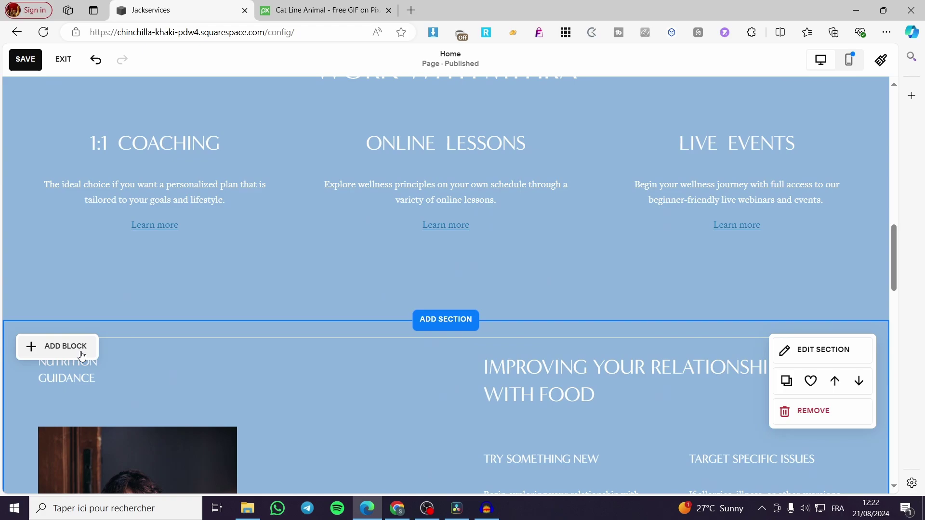
pyautogui.scroll(8, 214, 444)
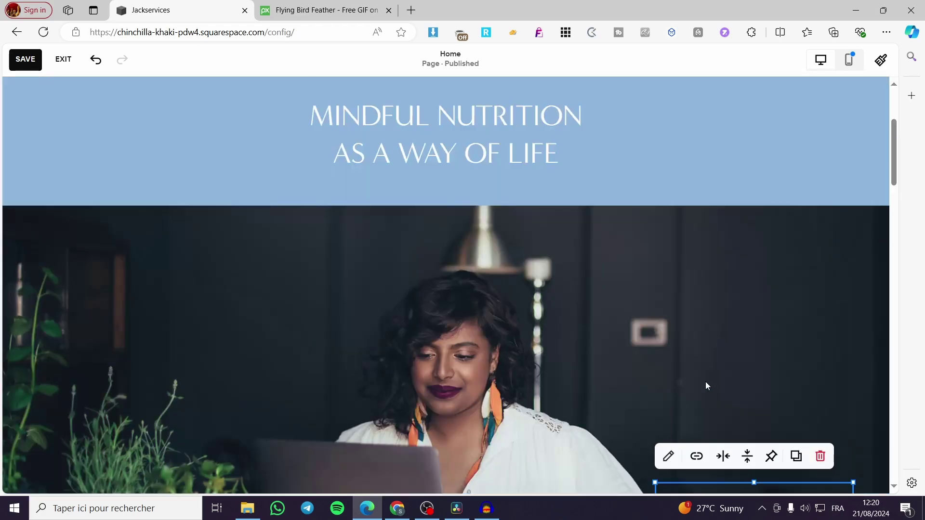
pyautogui.scroll(-3, 705, 381)
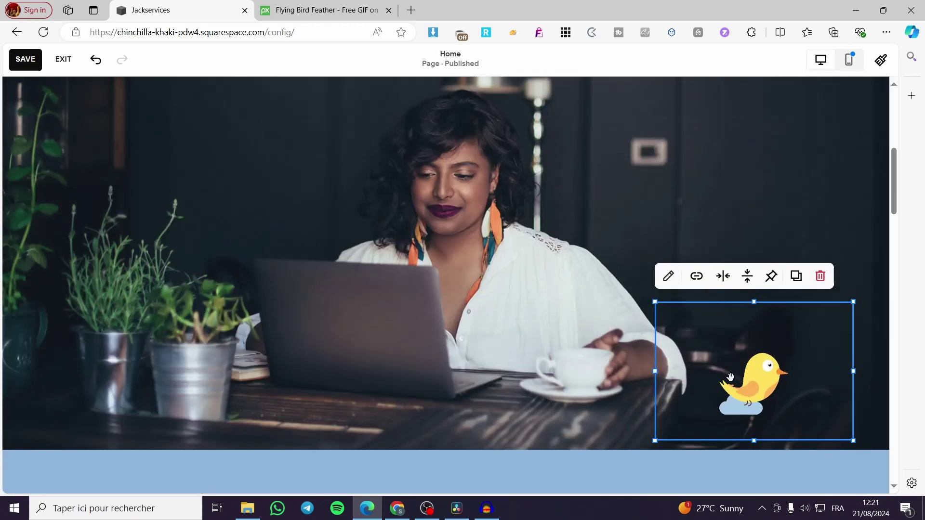